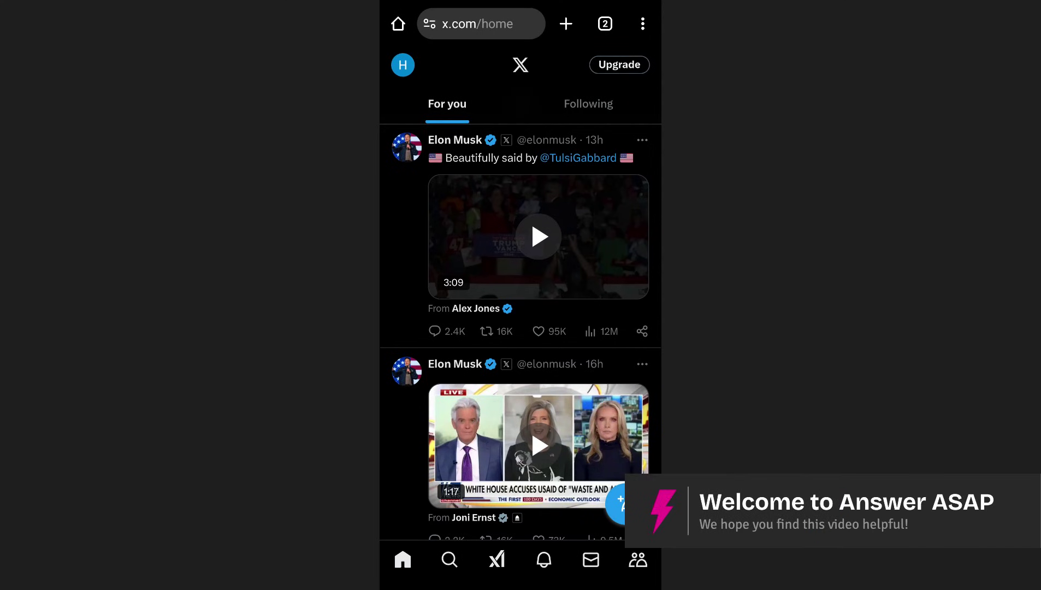
pyautogui.scroll(-3, 520, 292)
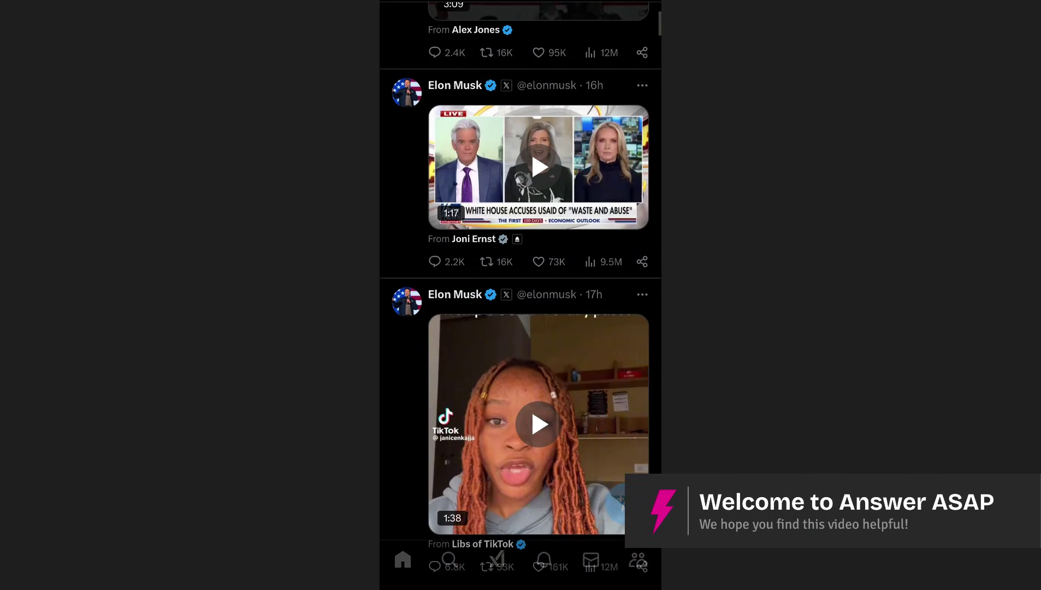
pyautogui.scroll(-4, 520, 293)
pyautogui.scroll(3, 520, 292)
pyautogui.scroll(2, 520, 293)
pyautogui.scroll(1, 520, 293)
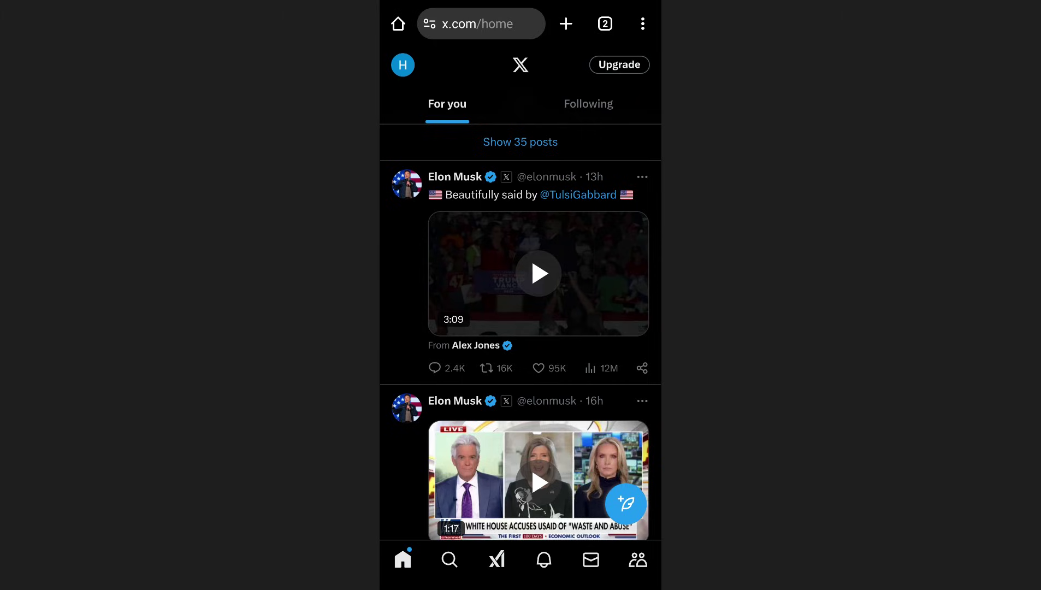
# - Open the account drawer from the profile avatar at the top left
pyautogui.click(403, 65)
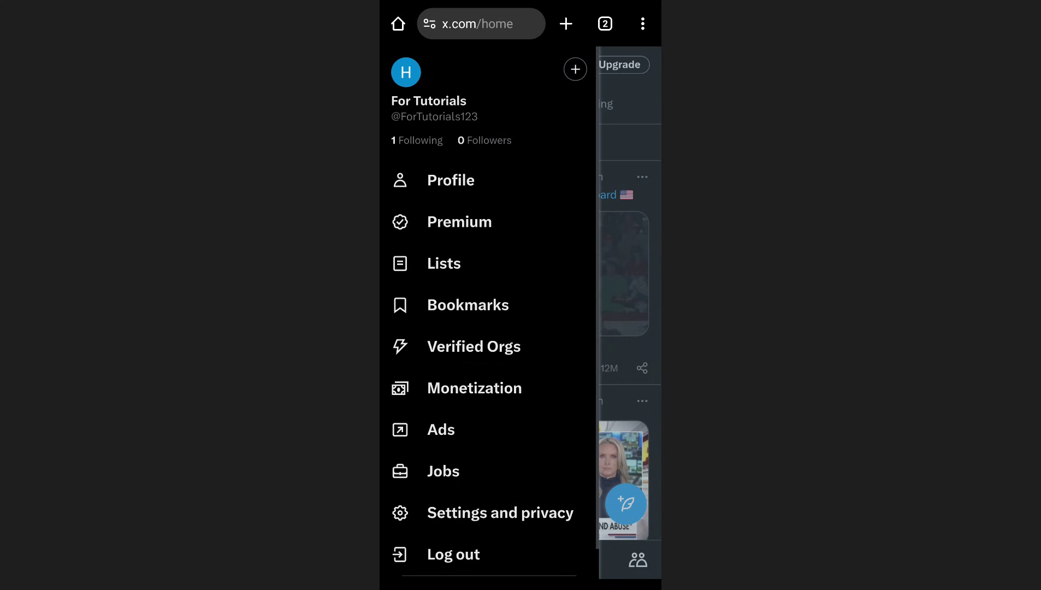
pyautogui.scroll(-1, 553, 460)
pyautogui.scroll(1, 565, 450)
pyautogui.scroll(-1, 562, 492)
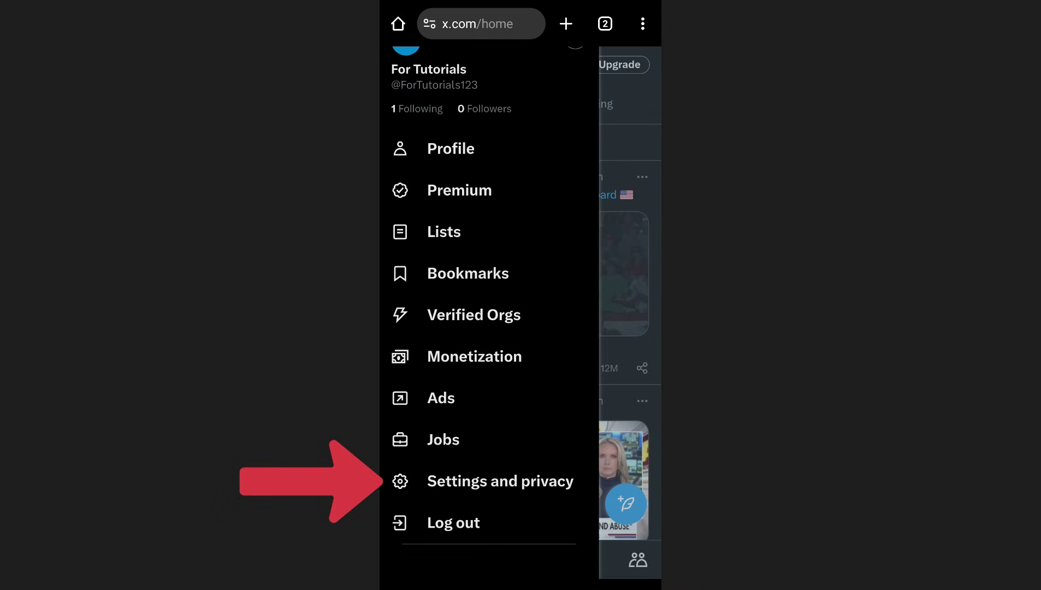
# - Go to 'Settings and privacy' from the account drawer
pyautogui.click(501, 481)
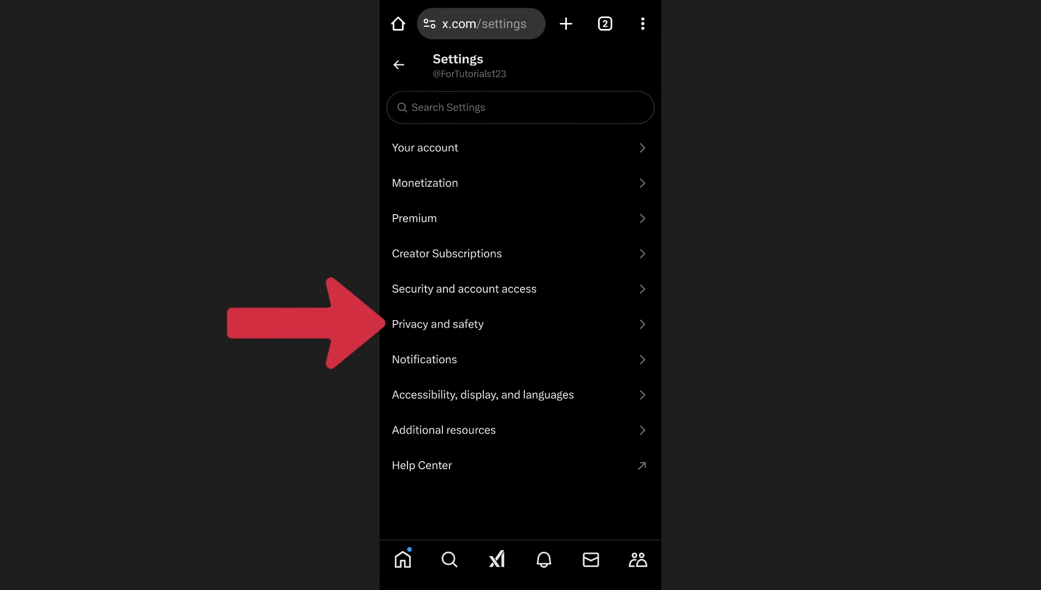
# - Go to the 'Privacy and safety' category in Settings
pyautogui.click(510, 319)
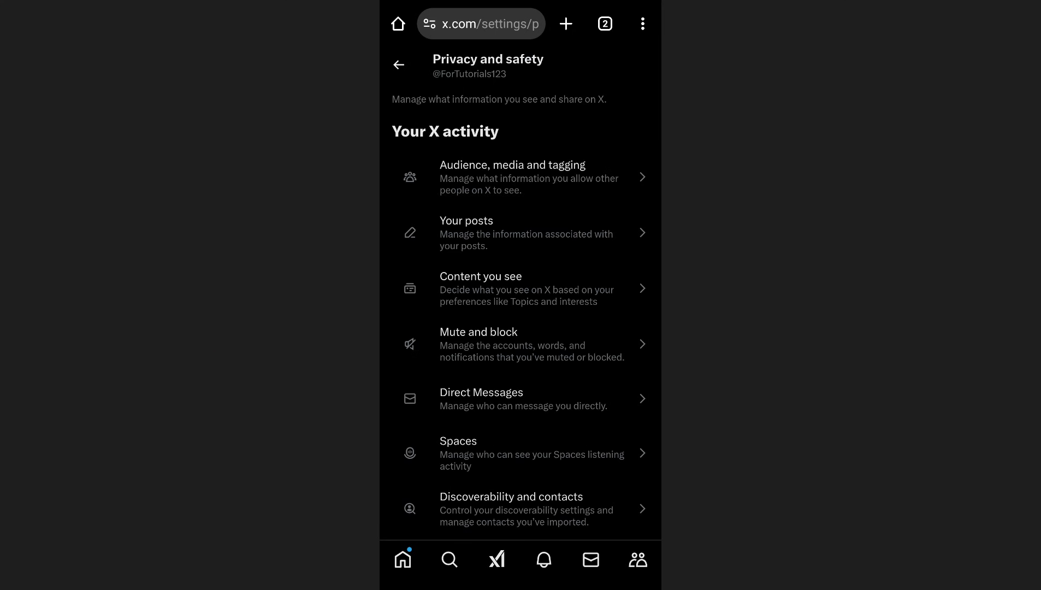
pyautogui.scroll(-5, 562, 395)
pyautogui.scroll(-4, 562, 394)
pyautogui.scroll(5, 550, 448)
pyautogui.scroll(4, 550, 447)
pyautogui.scroll(1, 550, 448)
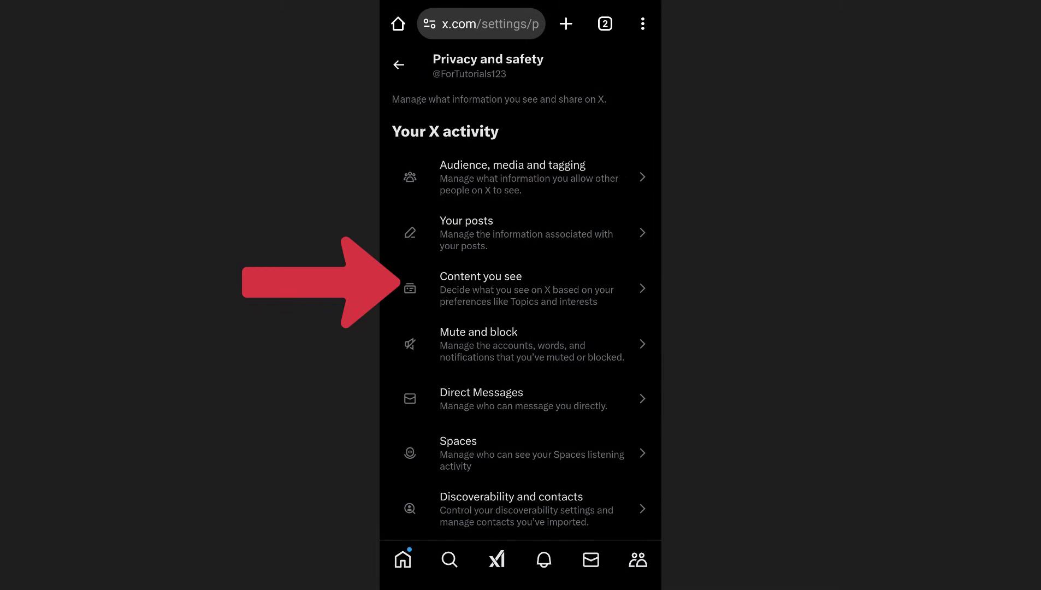
# - Go to 'Content you see' under Your X activity
pyautogui.click(618, 281)
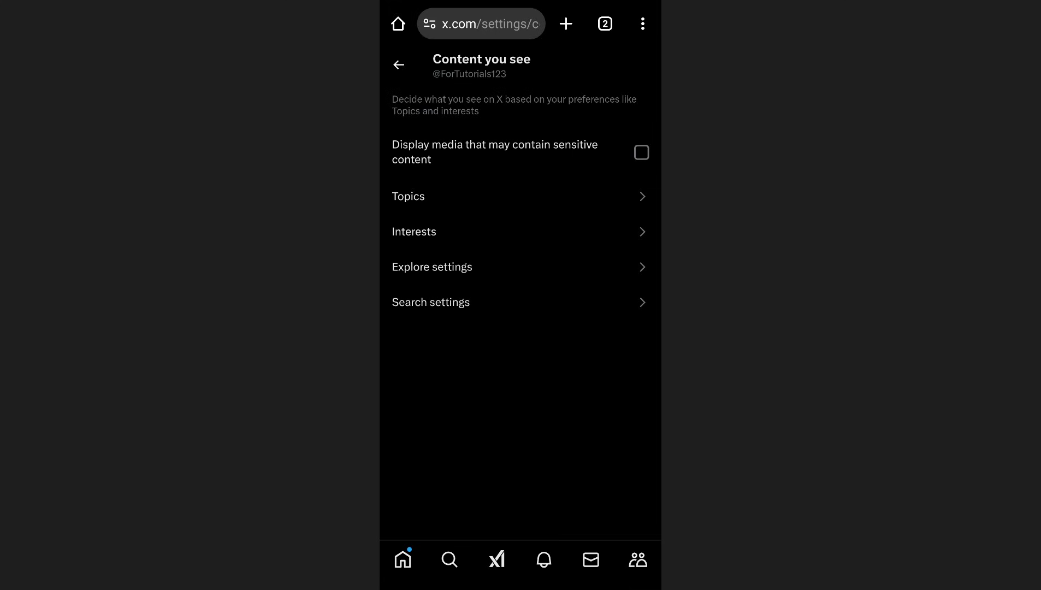
# - Check 'Display media that may contain sensitive content'
pyautogui.click(641, 152)
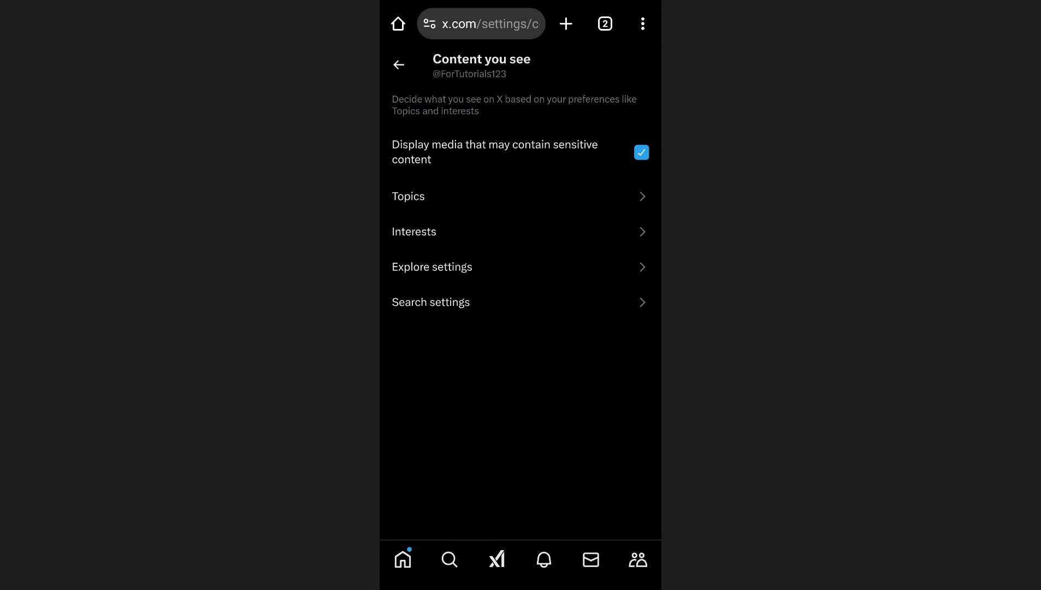